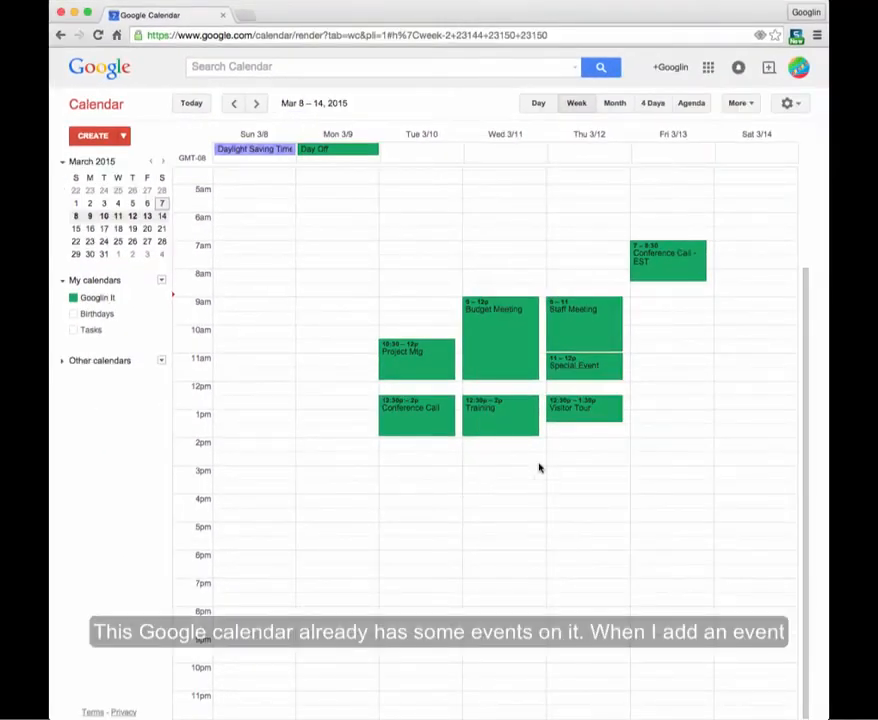
Step: Add a lunch event with a named guest in its title on Friday, March 13, from 9:30am to 10:30am
left_click(659, 321)
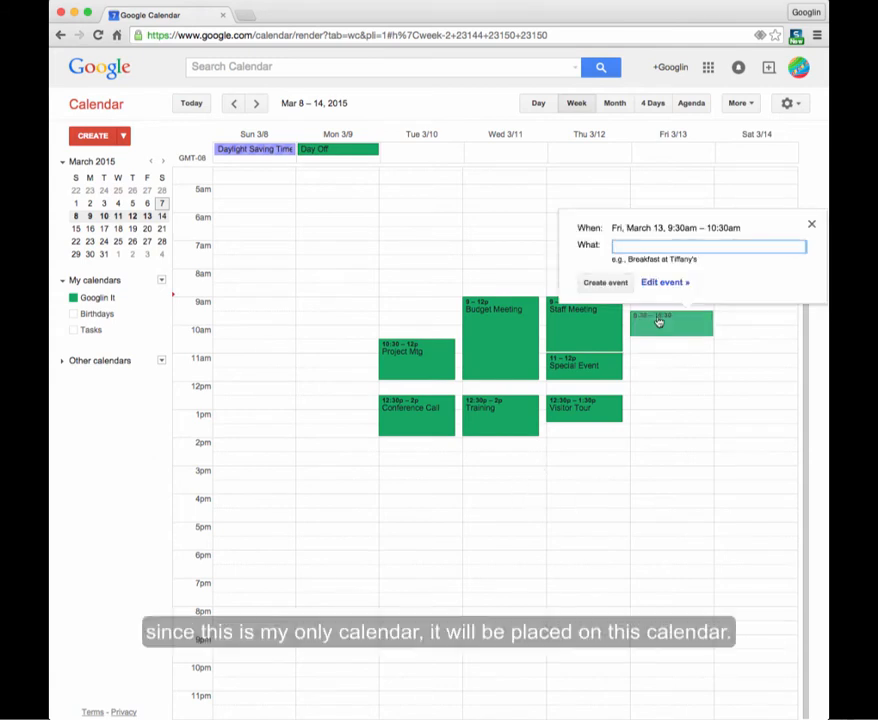
type("Lunch wi")
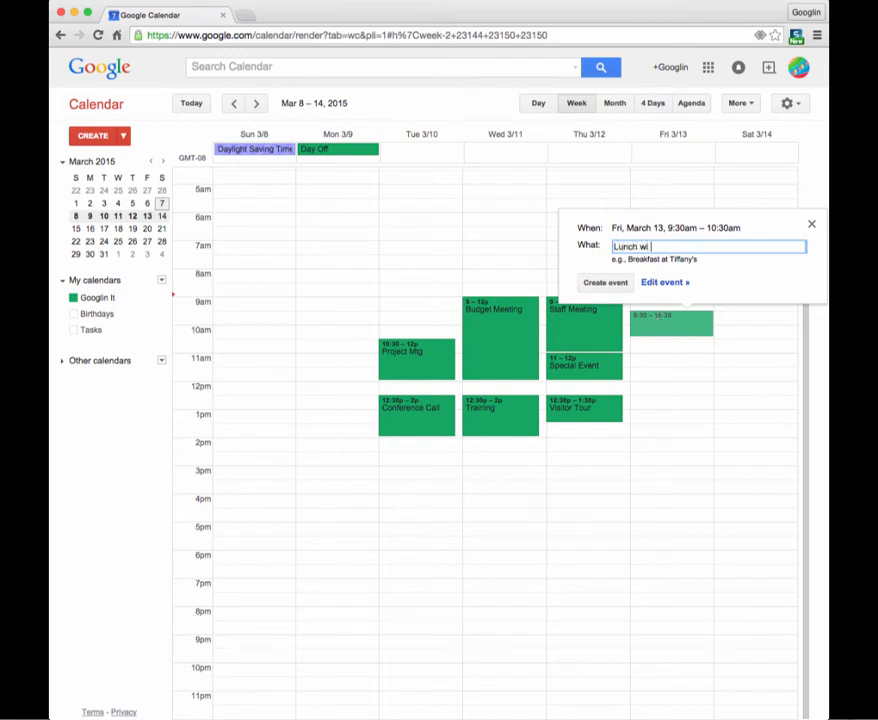
type("Dave")
key("Return")
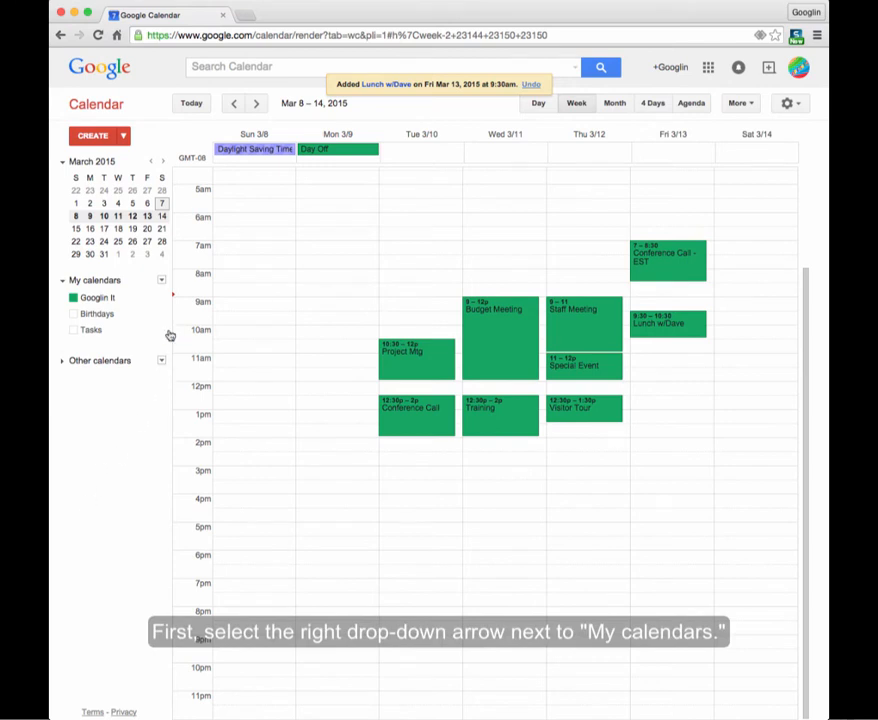
Step: Start a new calendar named "PERSONAL" with the description "My personal events", leaving the location blank
left_click(162, 281)
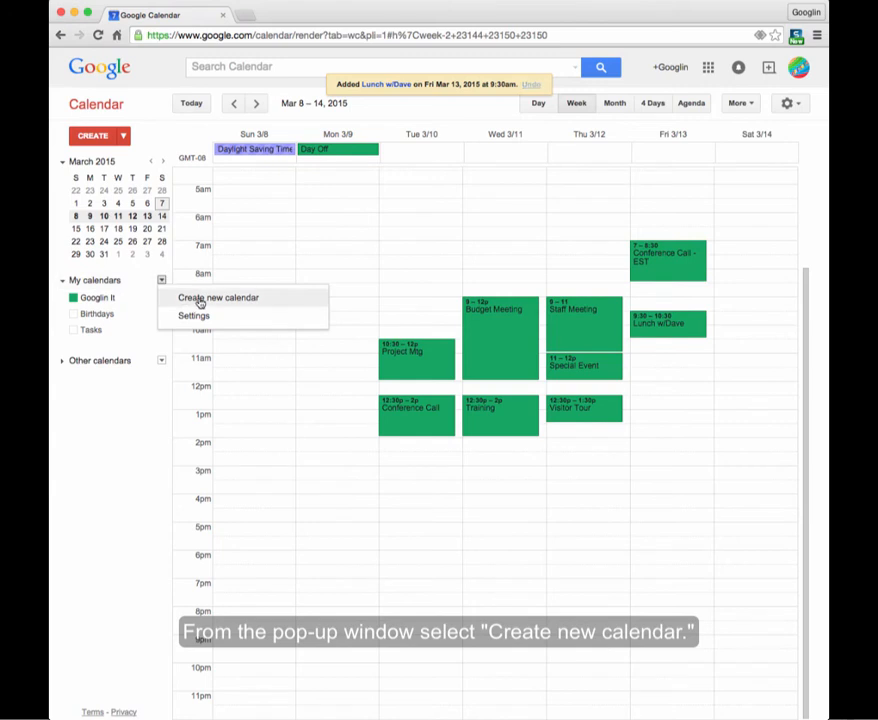
left_click(200, 302)
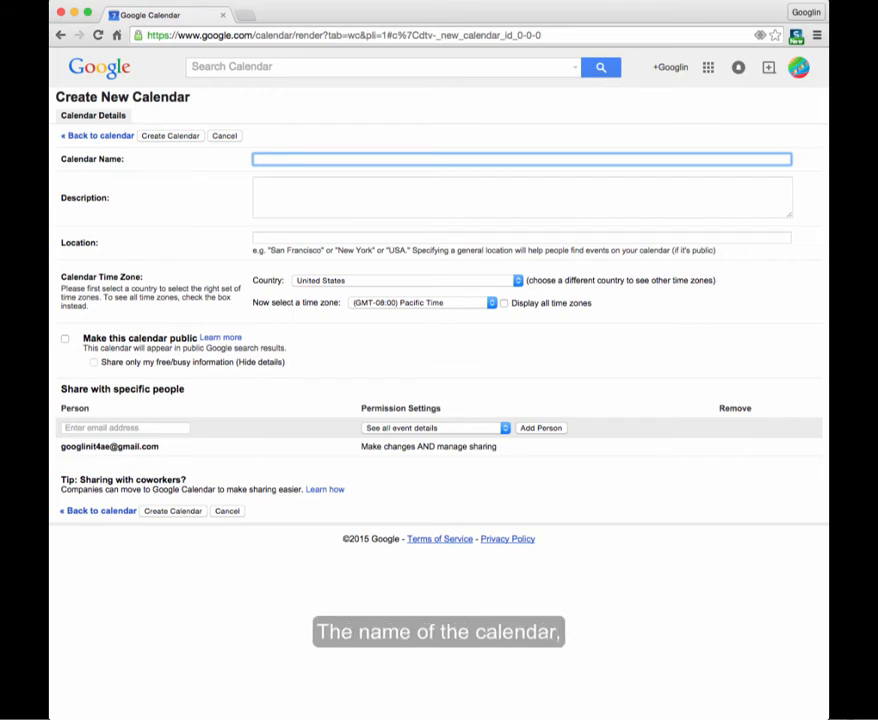
type("PERSONAL")
key("Tab")
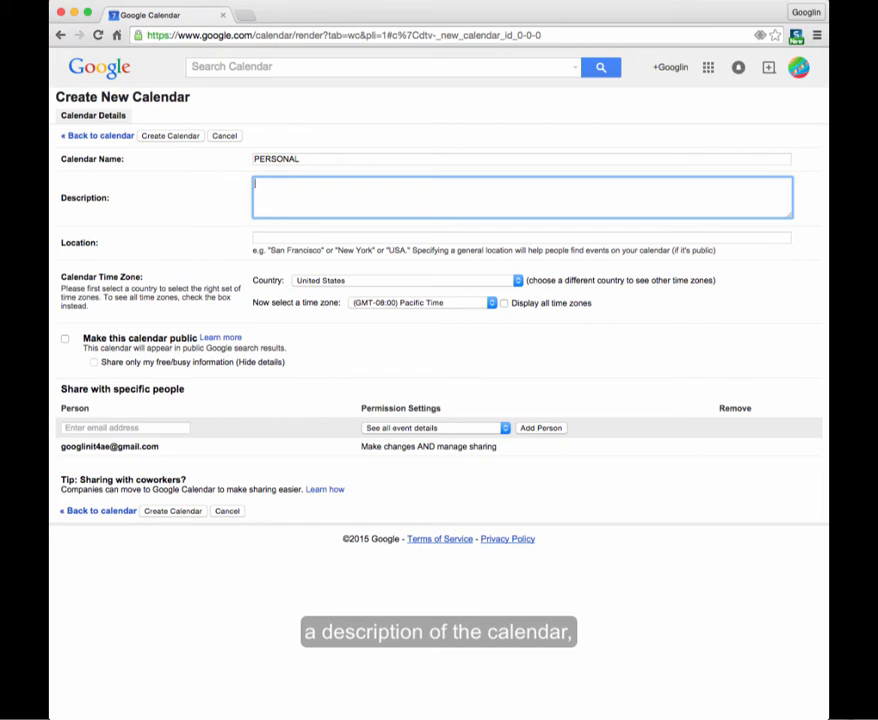
type("My personal e")
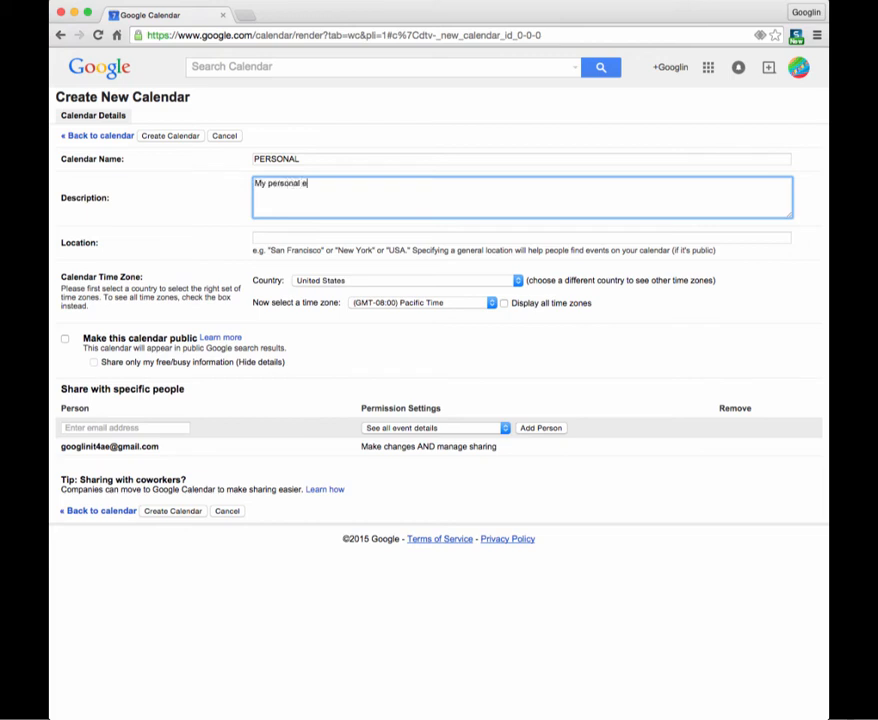
type("vents")
key("Tab")
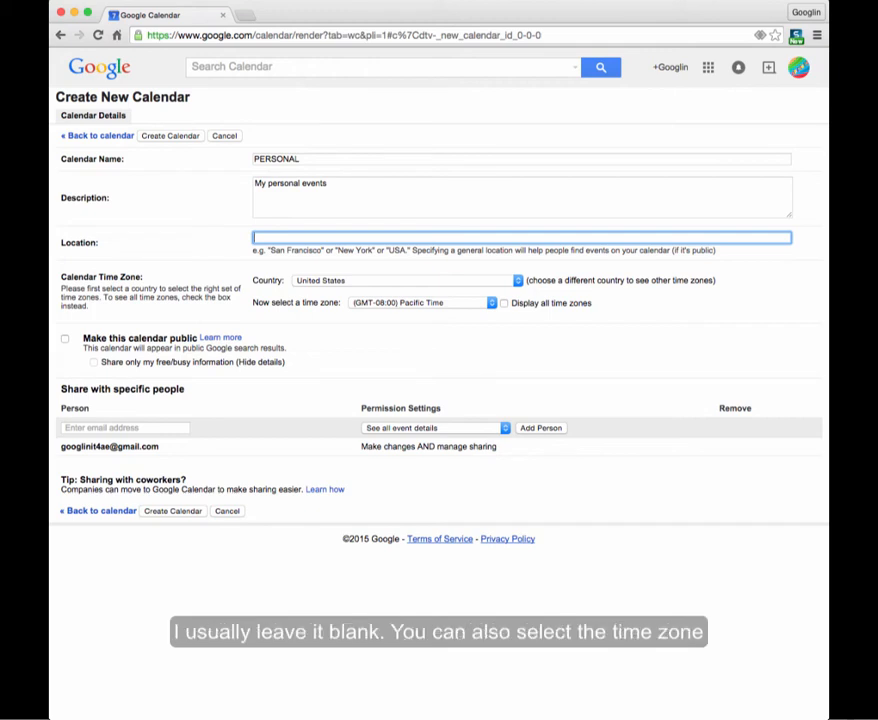
key("Tab")
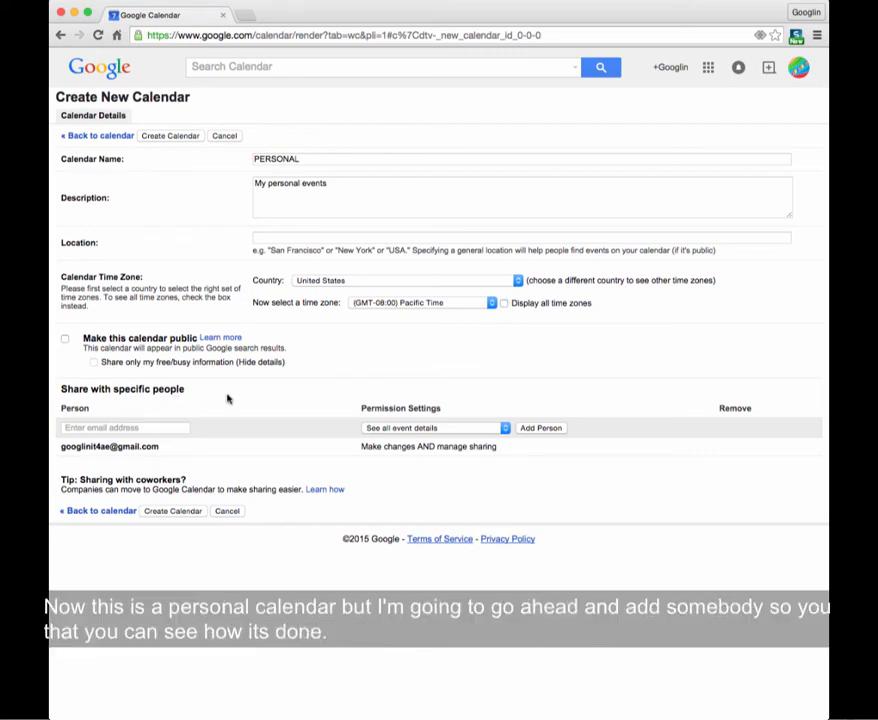
Step: Share the new calendar with another person by their e-mail address, with the permission "See all event details"
left_click(166, 428)
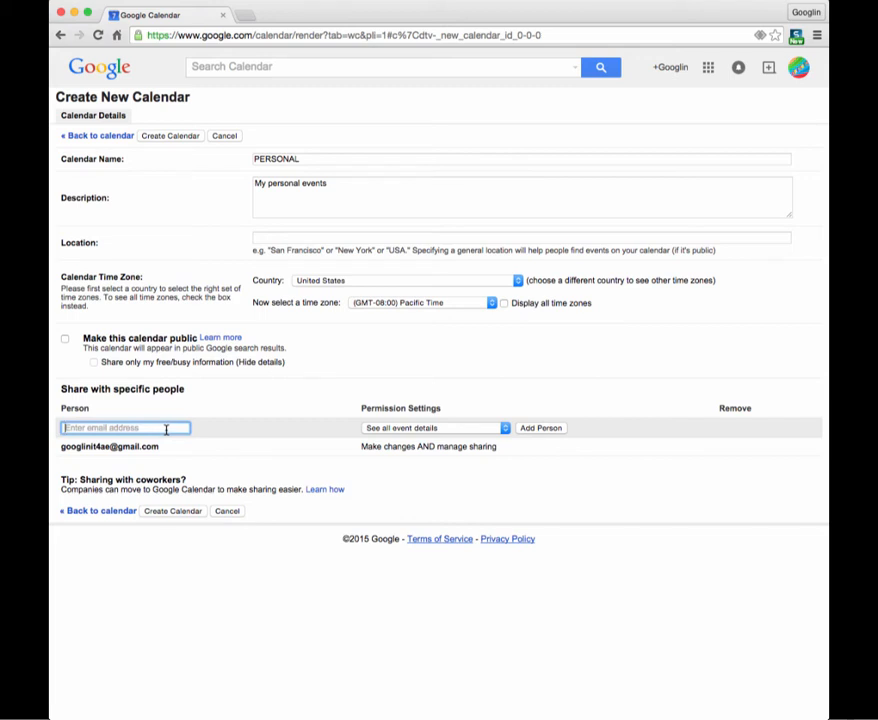
type("sco")
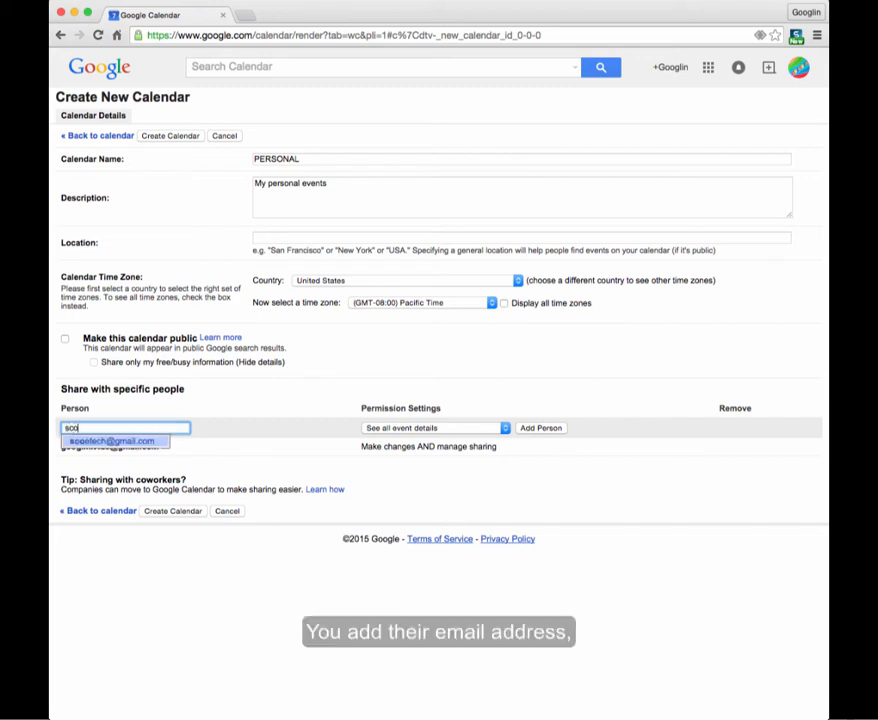
type("etec")
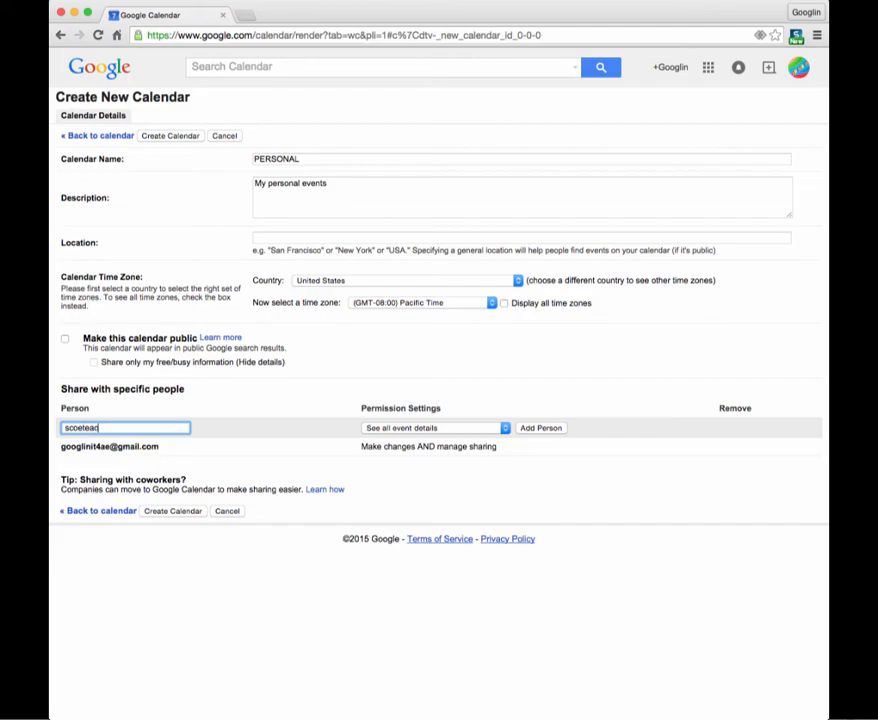
key("BackSpace")
key("BackSpace")
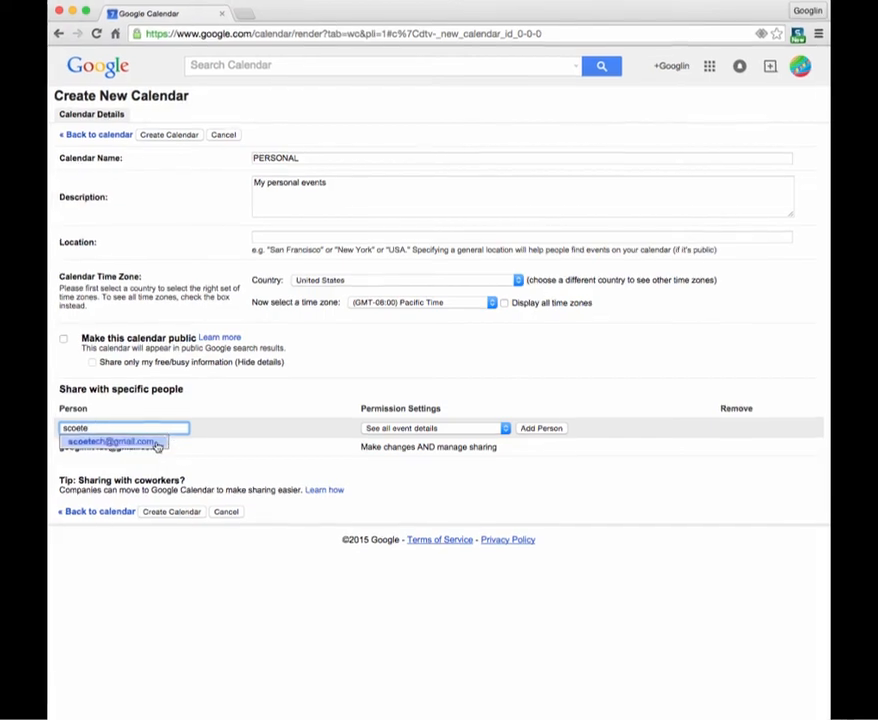
left_click(157, 442)
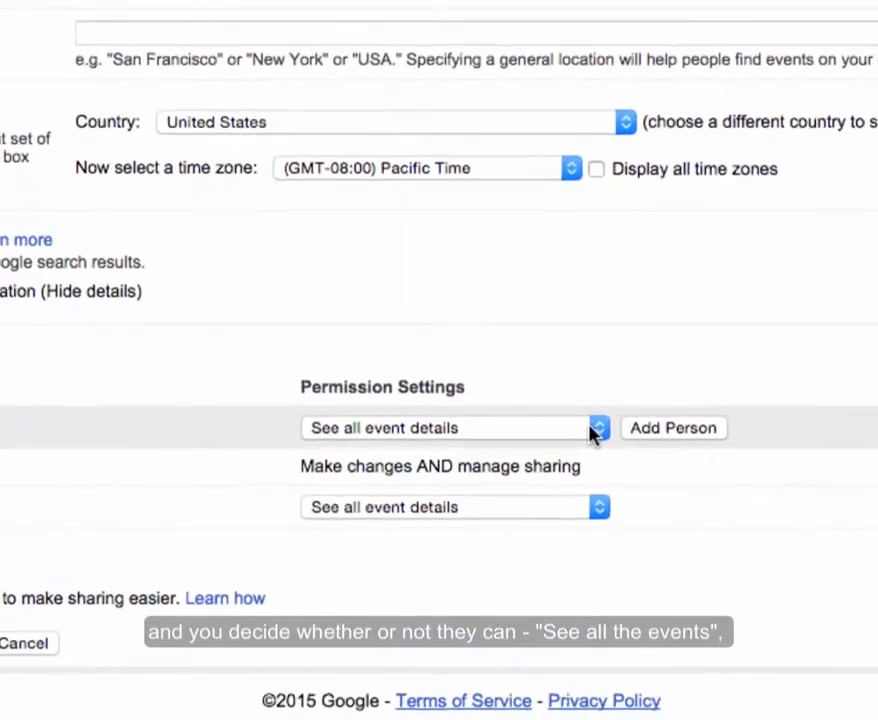
left_click(588, 510)
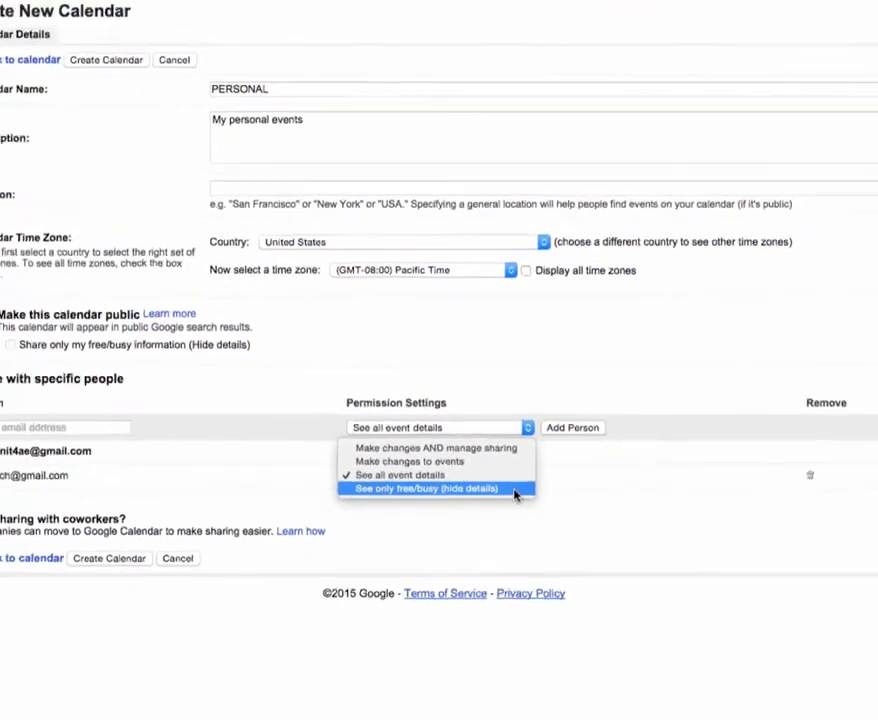
left_click(514, 519)
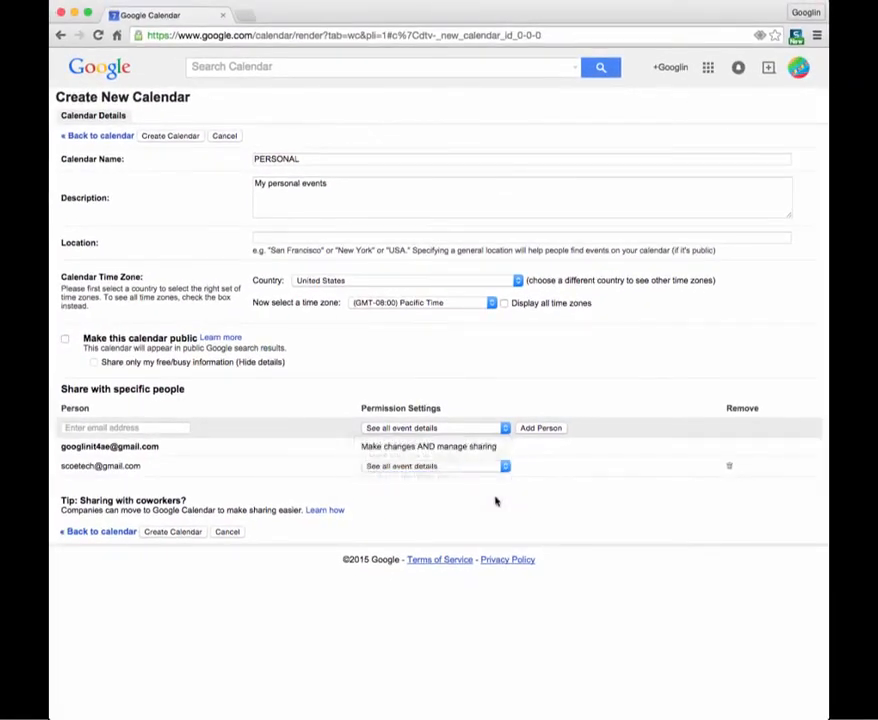
Step: Finish creating the PERSONAL calendar and set its colour to orange
left_click(182, 535)
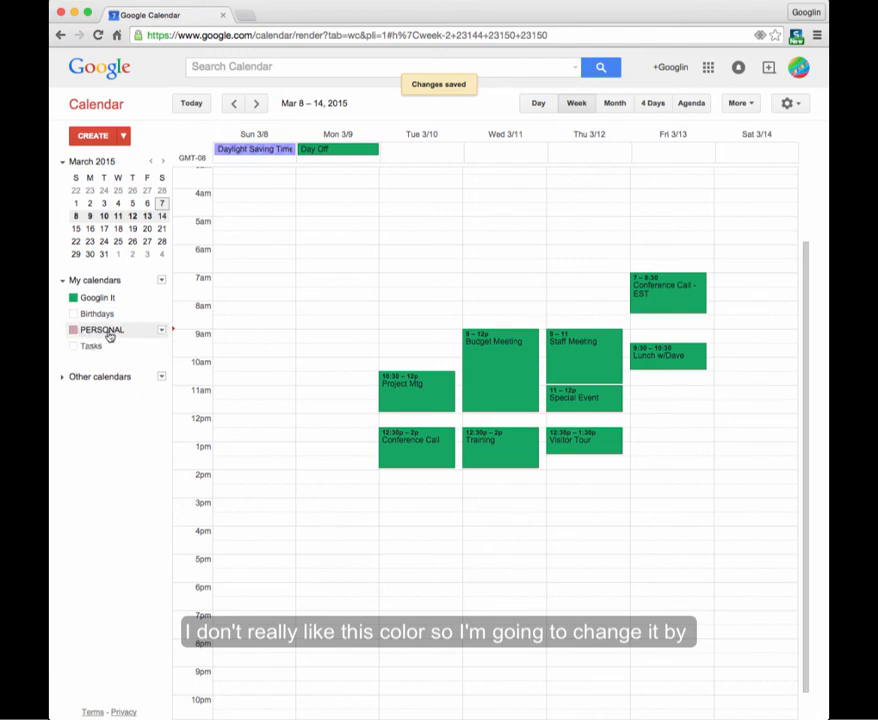
left_click(160, 332)
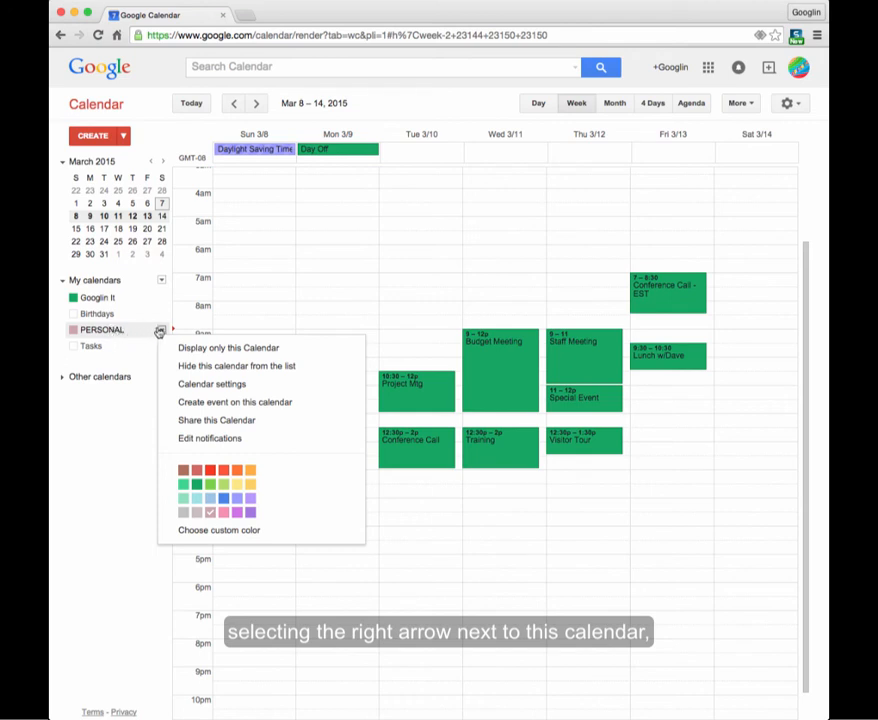
left_click(237, 470)
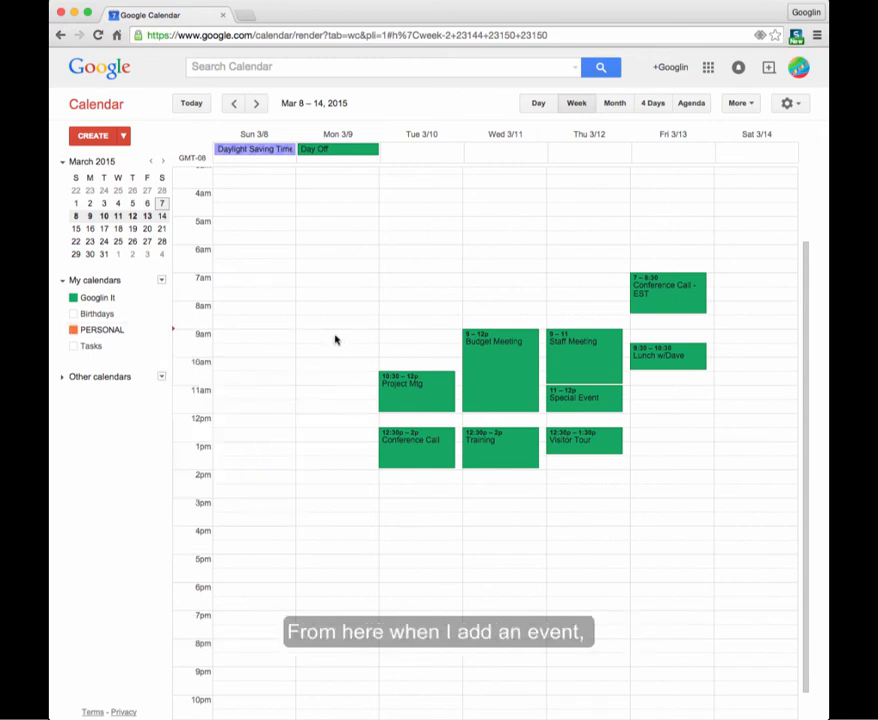
Step: Create an event titled "Appointment" on Monday, March 9, 11am to 12pm, in the PERSONAL calendar
left_click(330, 399)
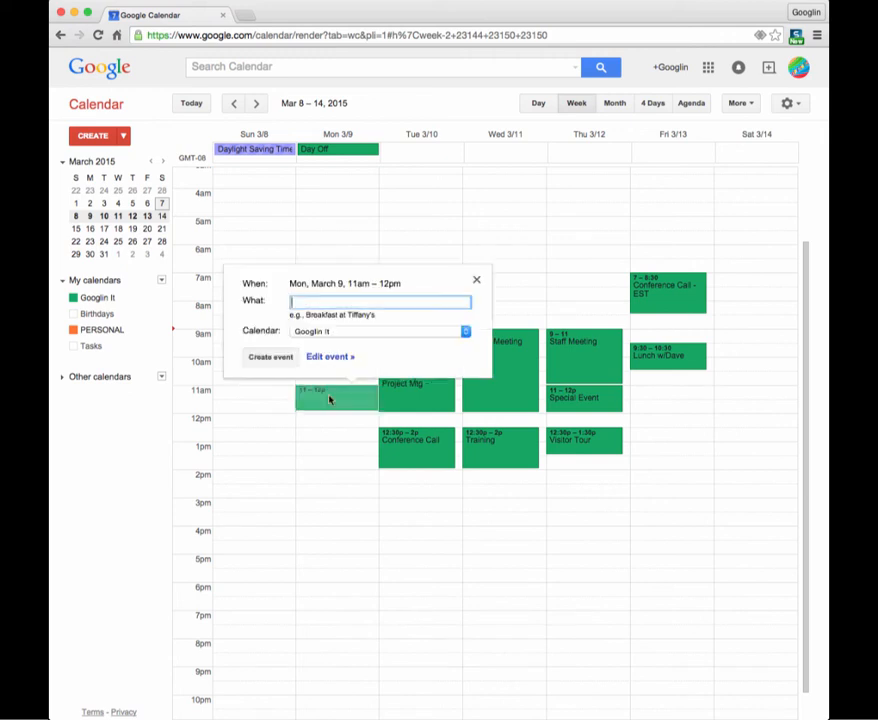
type("Appointment")
key("BackSpace")
key("BackSpace")
key("BackSpace")
key("BackSpace")
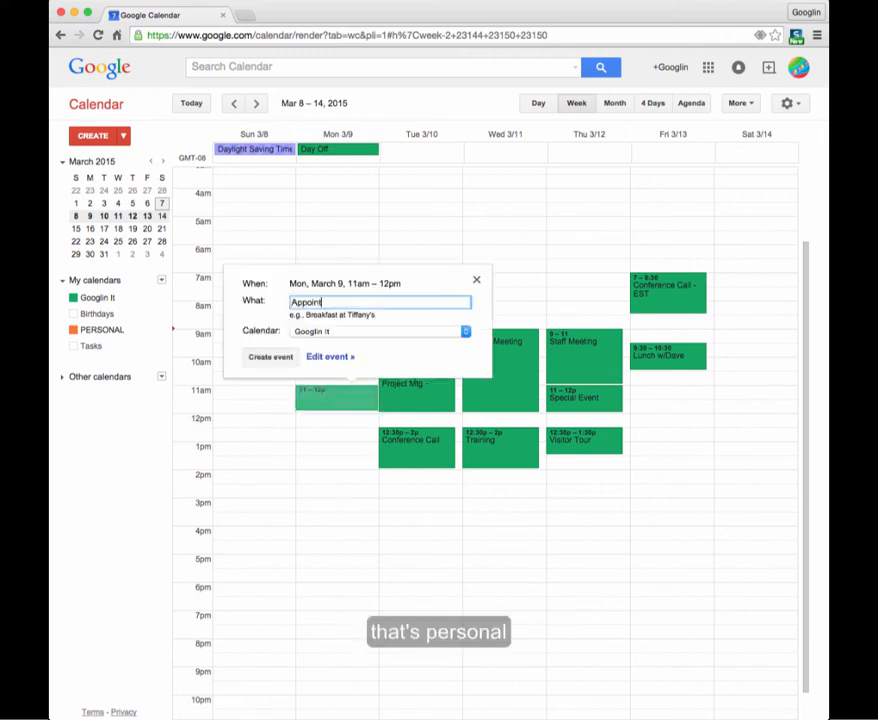
type("ment")
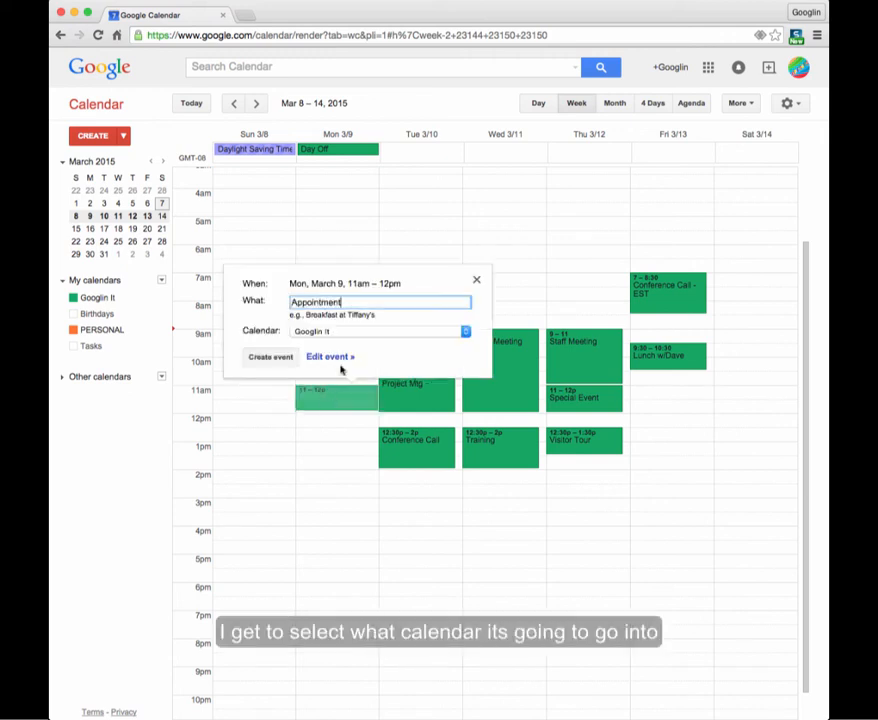
left_click(360, 333)
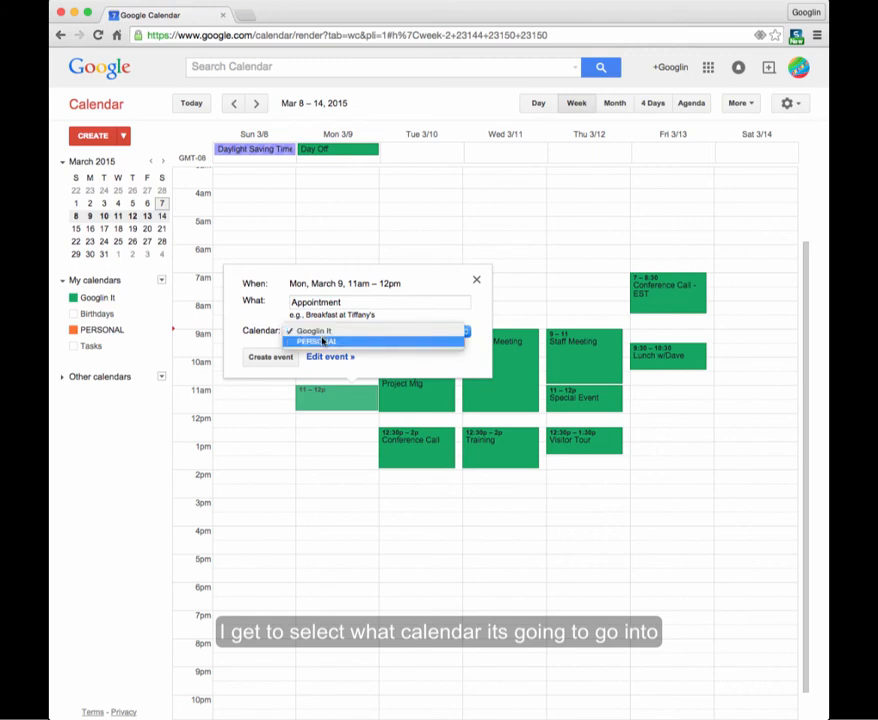
left_click(322, 341)
left_click(269, 357)
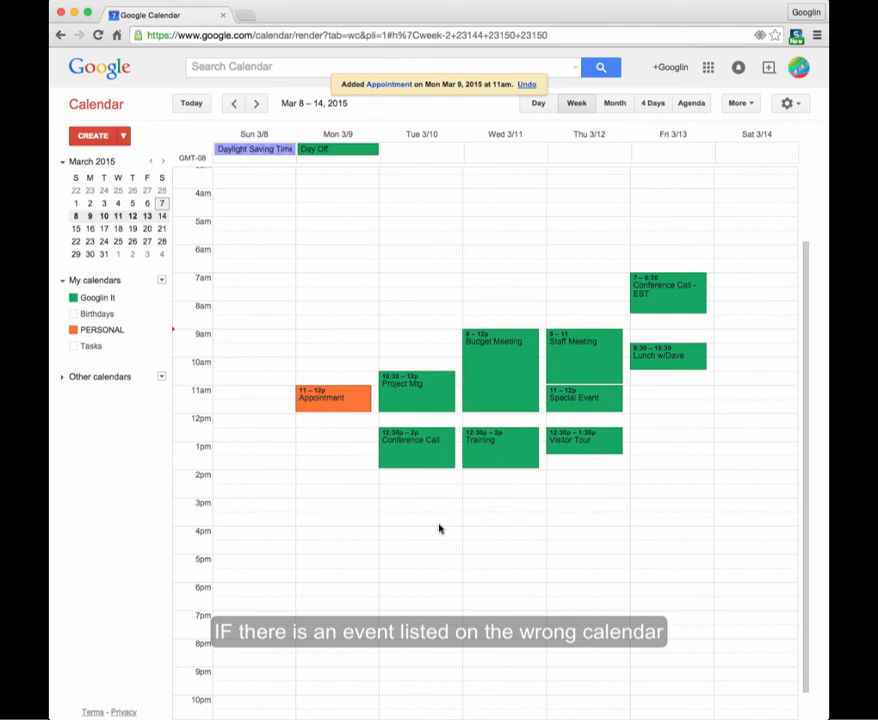
Step: Move Friday's 9:30am lunch event to the PERSONAL calendar and save the event
left_click(676, 358)
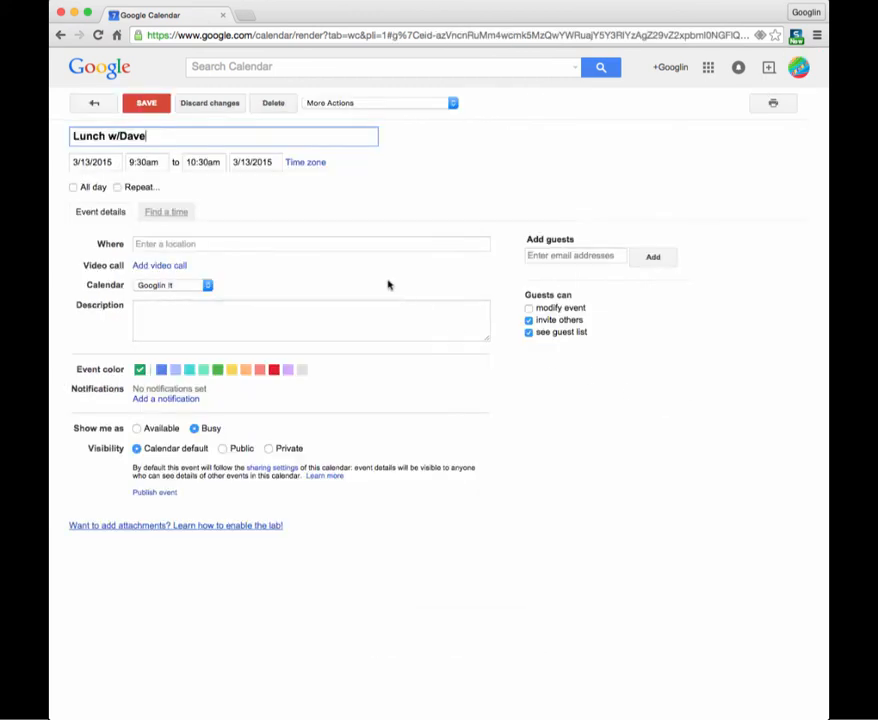
left_click(294, 283)
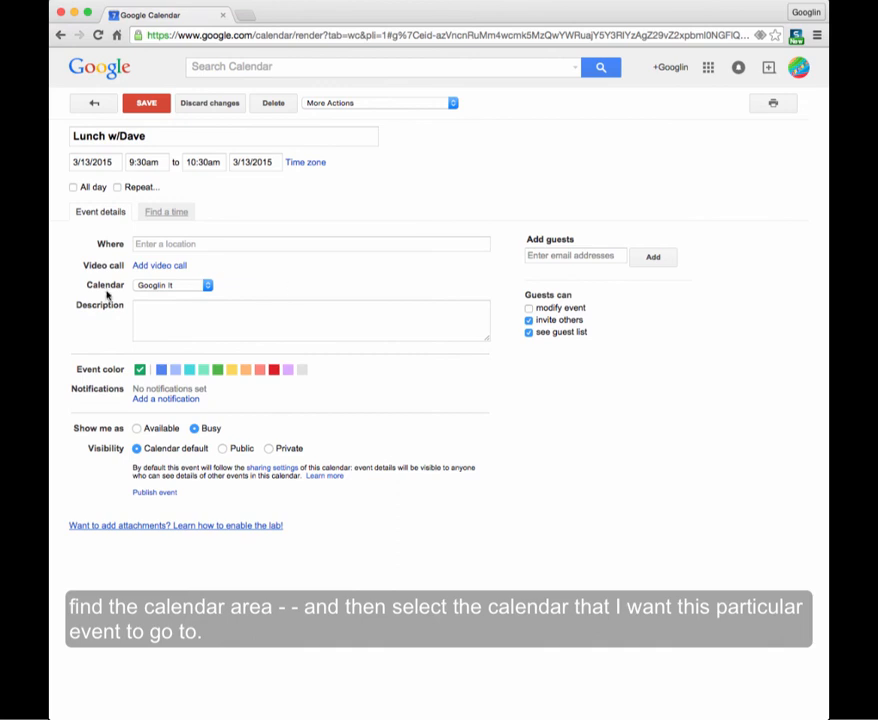
left_click(208, 286)
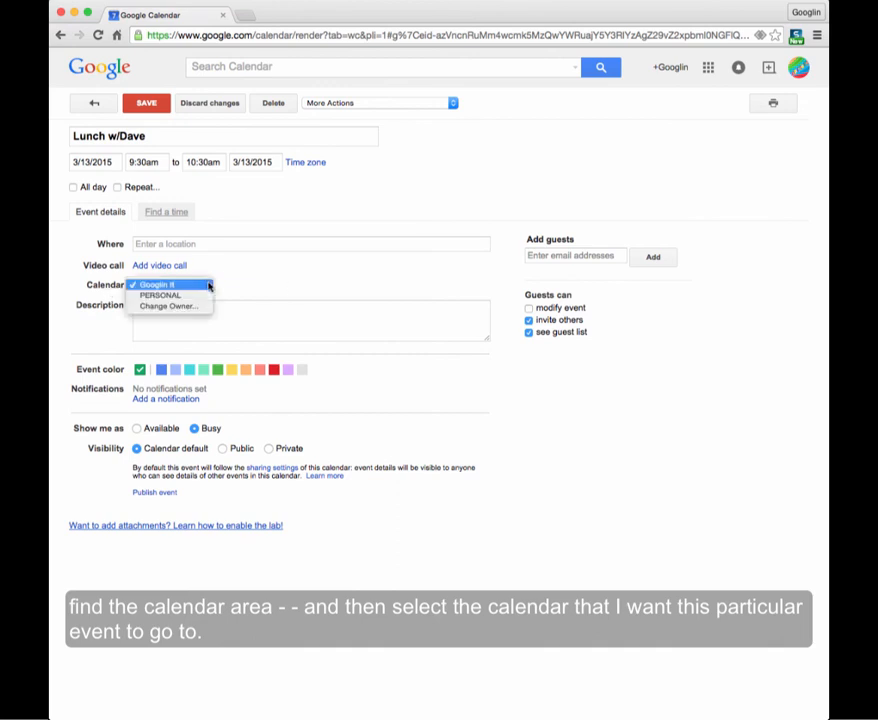
left_click(180, 295)
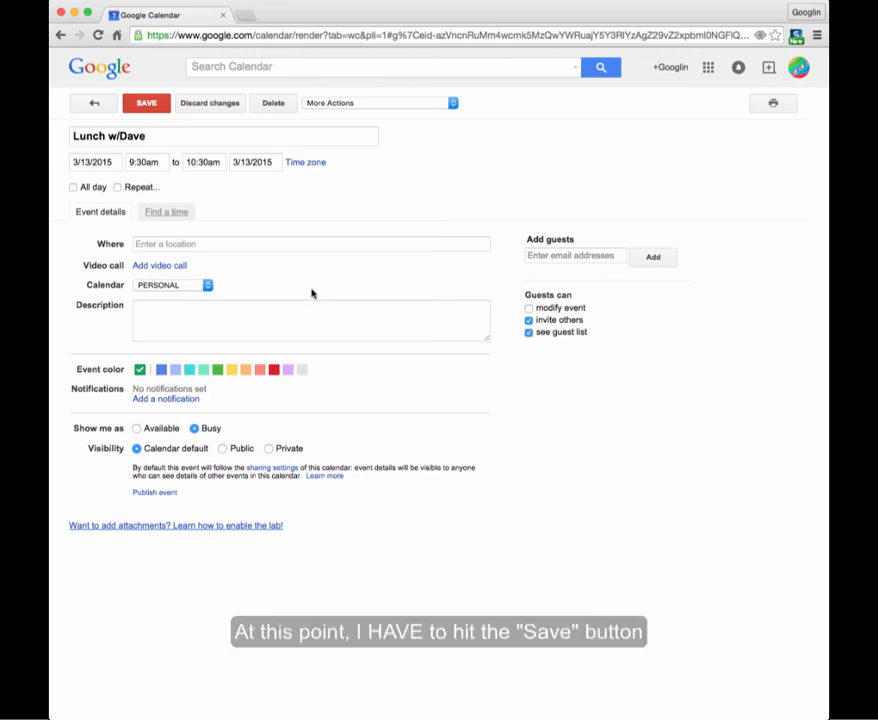
left_click(145, 111)
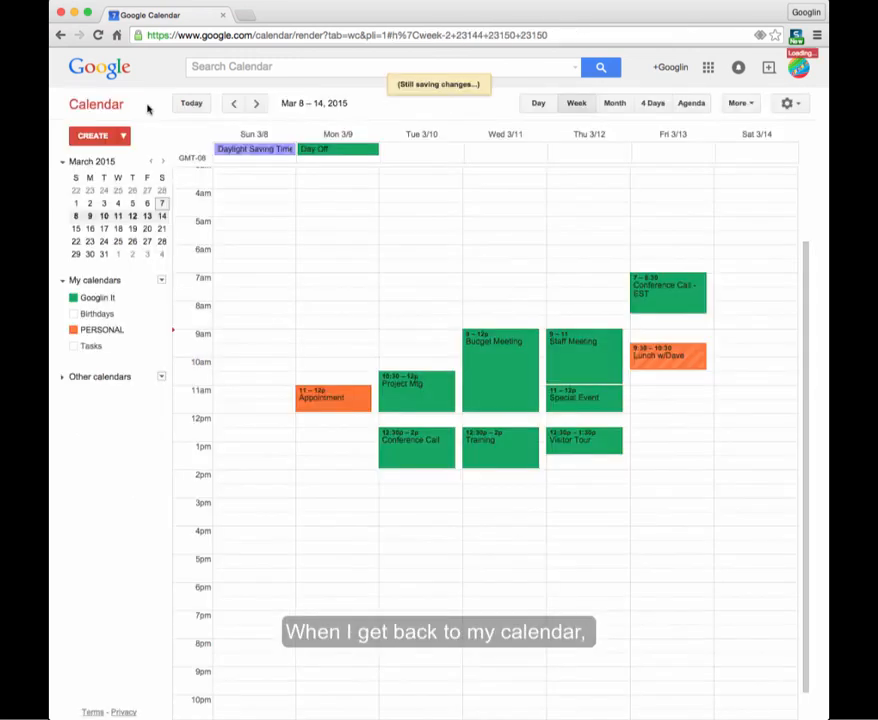